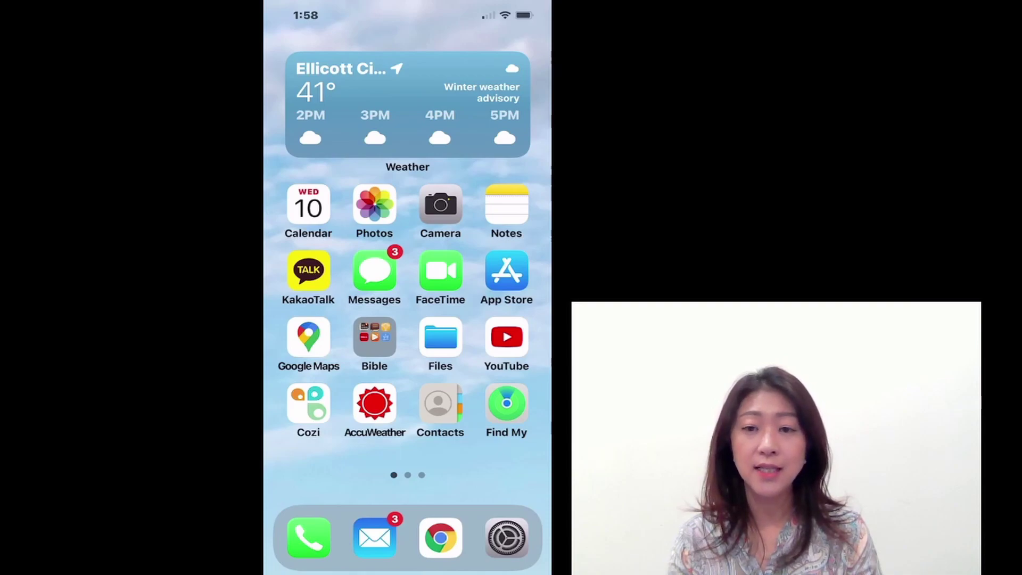
# Step: Navigate from Settings through Accessibility to the Voice Control page
pyautogui.click(506, 537)
pyautogui.scroll(-5, 408, 319)
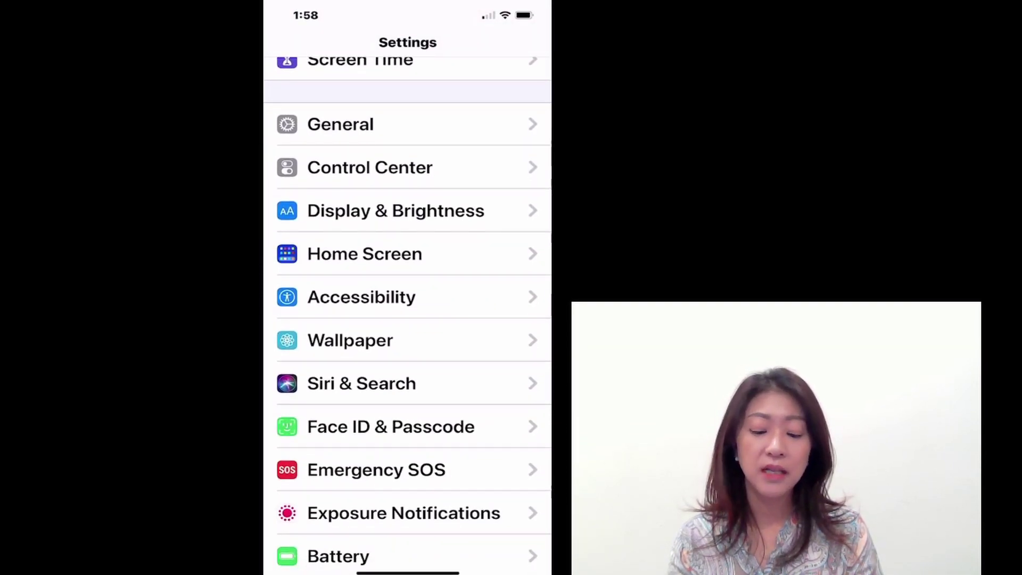
pyautogui.click(361, 297)
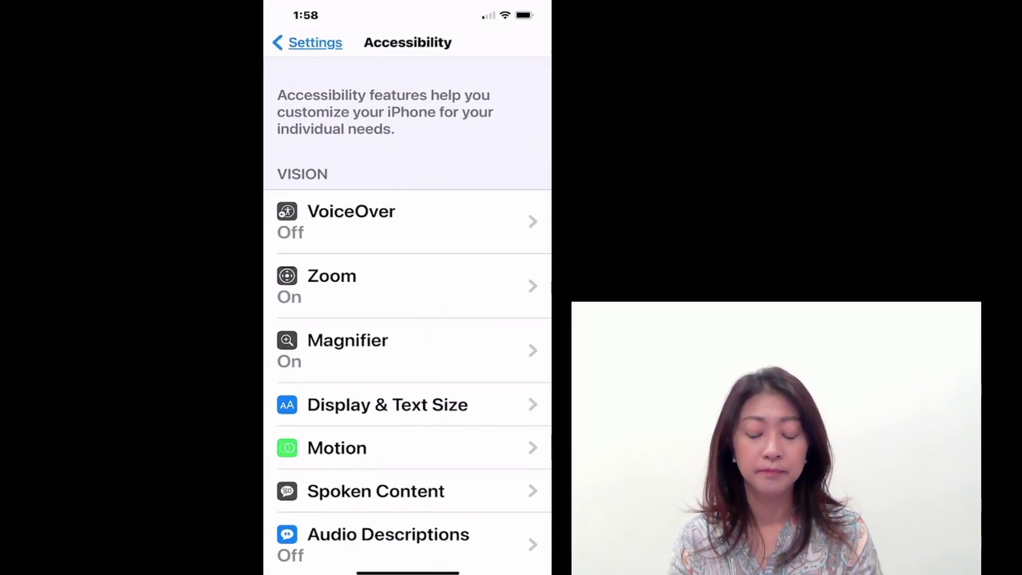
pyautogui.scroll(-2, 408, 319)
pyautogui.scroll(-5, 407, 319)
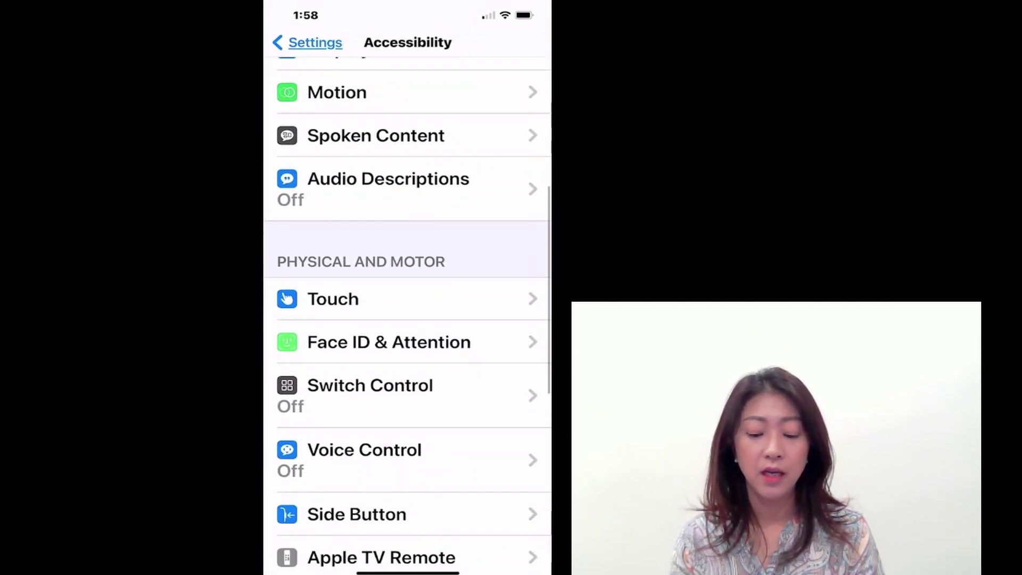
pyautogui.scroll(-5, 407, 320)
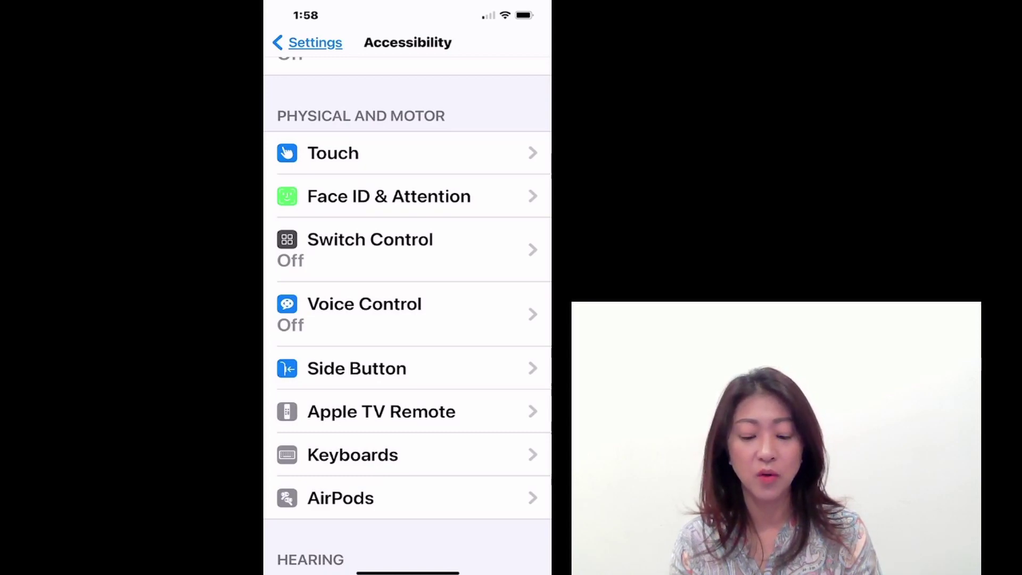
pyautogui.click(407, 313)
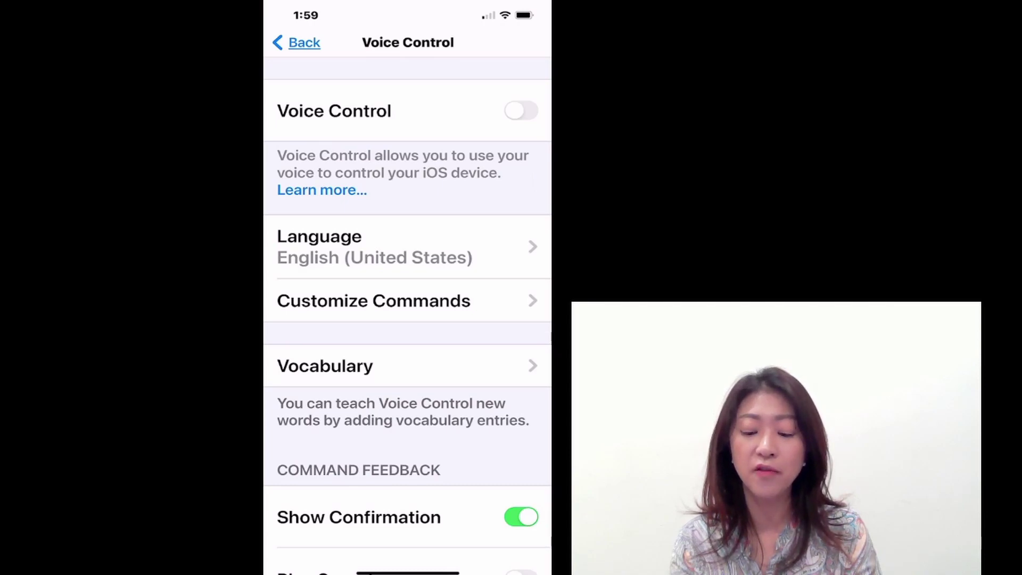
# Step: Switch the Voice Control toggle on so the phone listens for commands
pyautogui.click(521, 110)
pyautogui.click(520, 110)
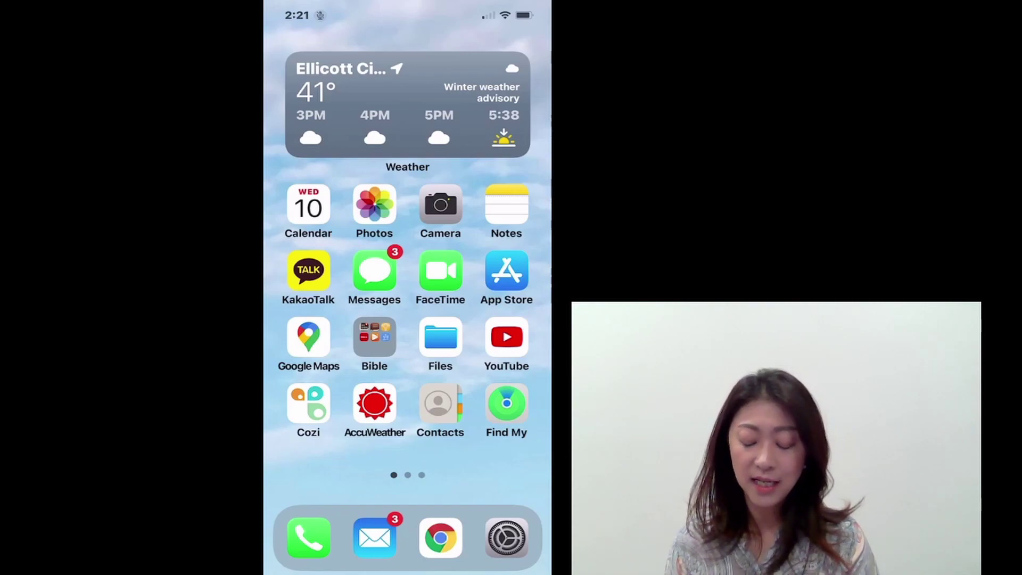
# Step: Return to the Voice Control page via Settings and Accessibility
pyautogui.click(506, 536)
pyautogui.scroll(-8, 407, 320)
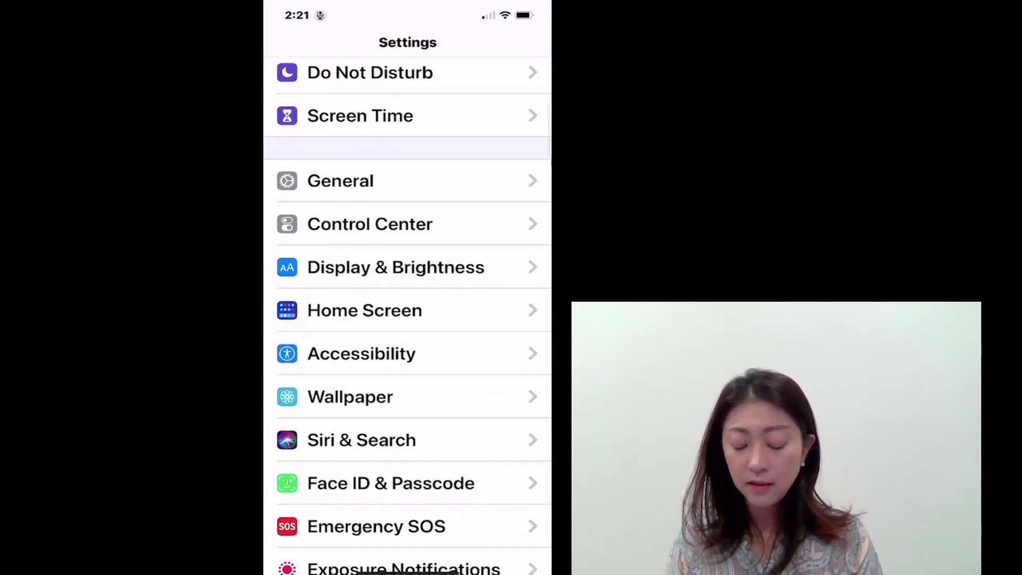
pyautogui.click(407, 353)
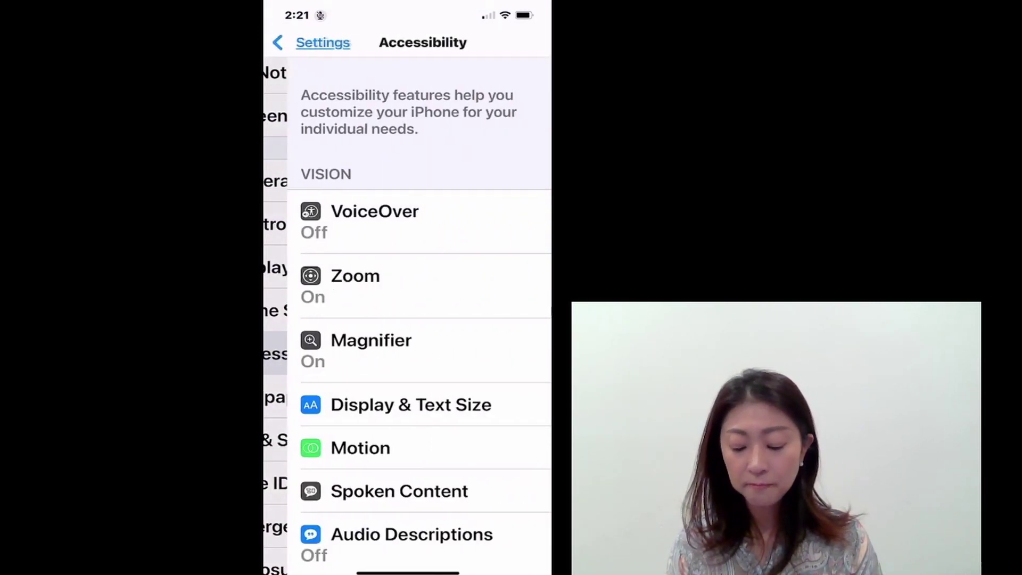
pyautogui.scroll(-6, 408, 320)
pyautogui.scroll(-3, 407, 319)
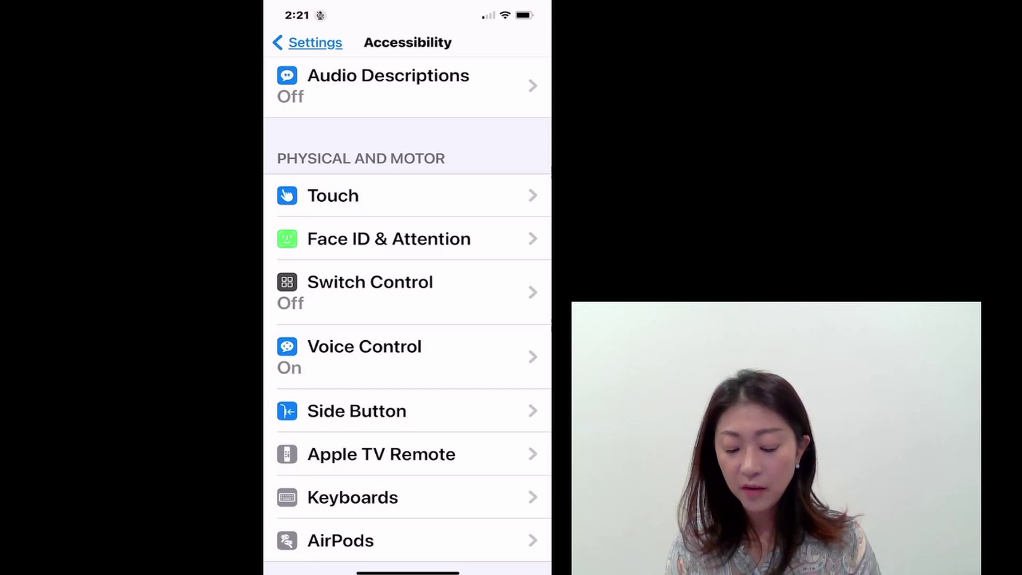
pyautogui.click(407, 357)
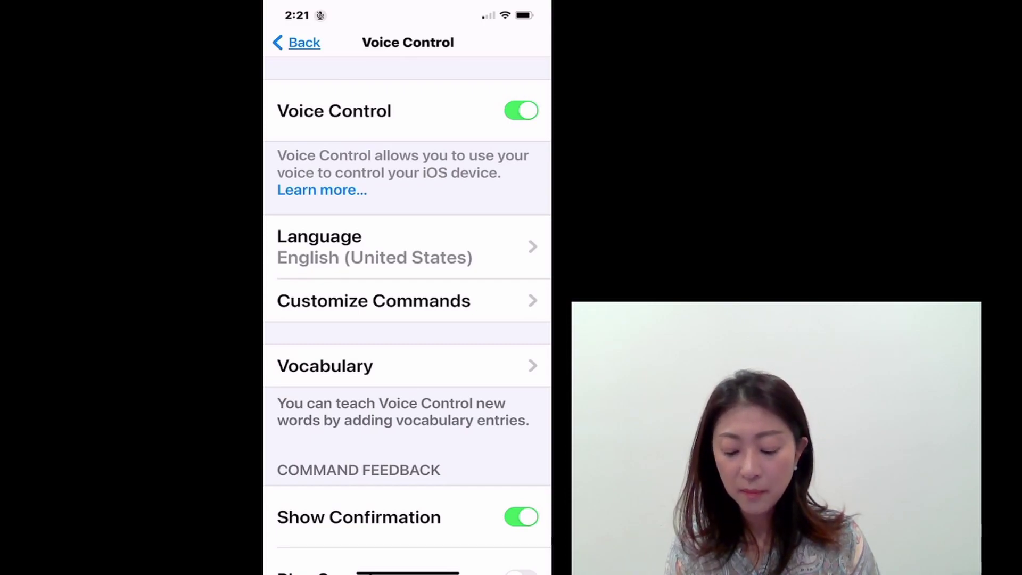
# Step: Show the Custom commands list under Customize Commands, with 'My company' present
pyautogui.click(374, 301)
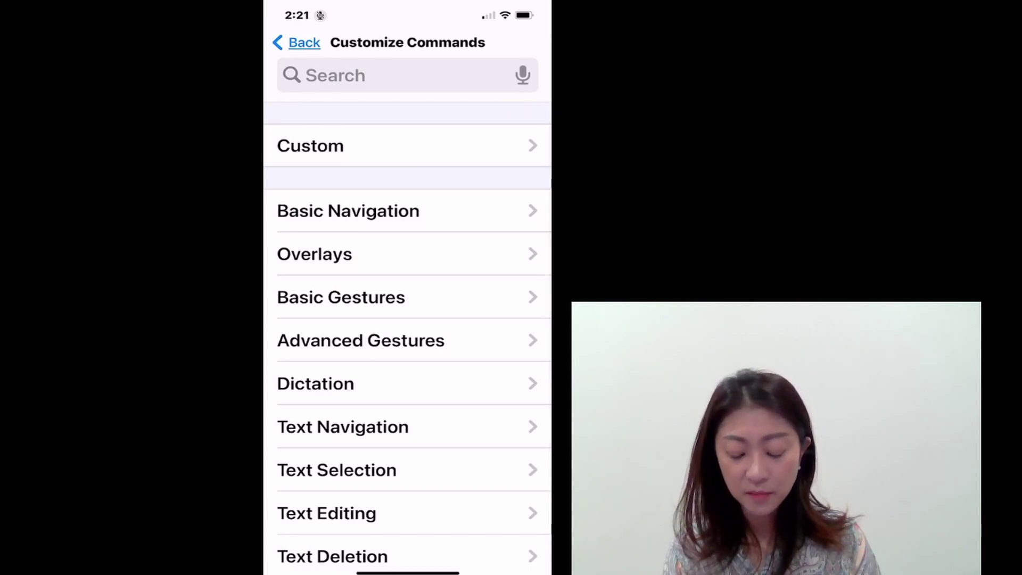
pyautogui.click(400, 145)
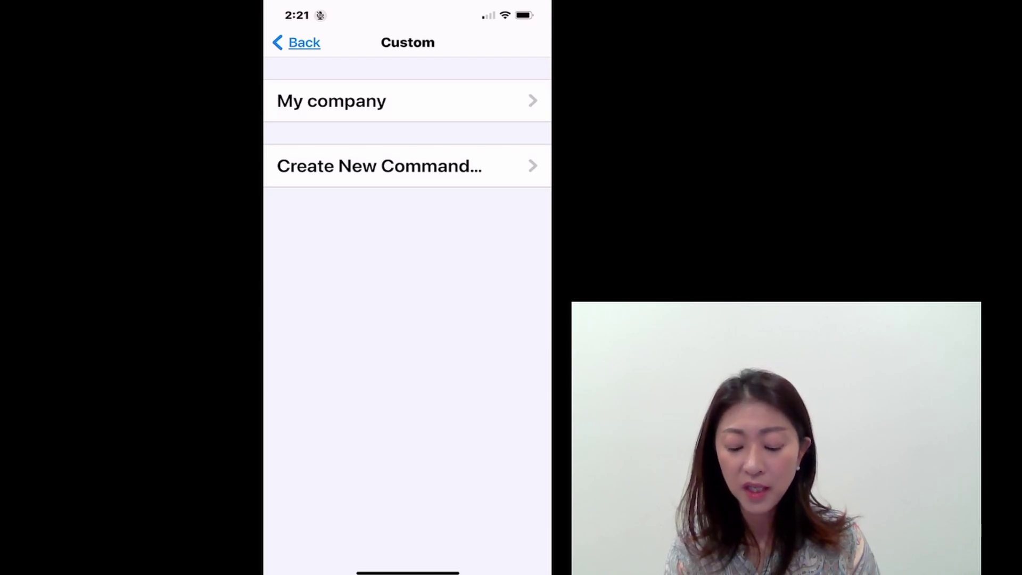
# Step: Review the 'My company' command's details and save it back to the list
pyautogui.click(407, 101)
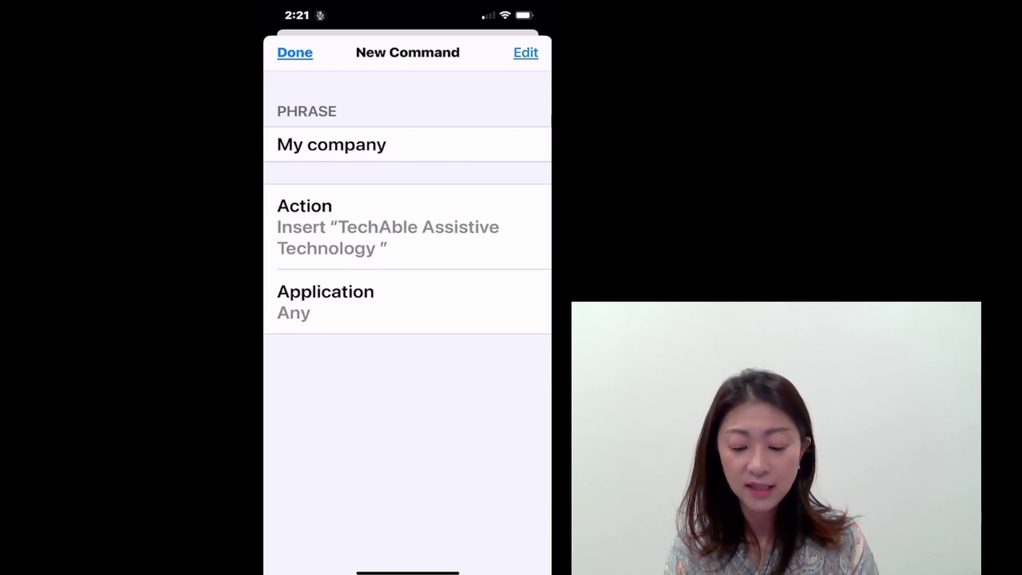
pyautogui.click(295, 52)
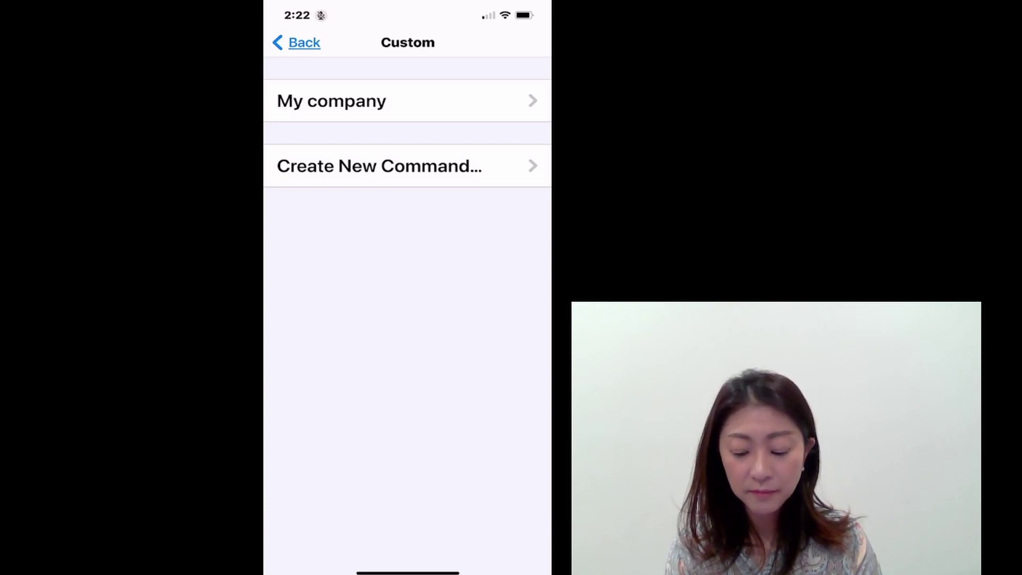
# Step: Create a new command with the spoken phrase 'My work email'
pyautogui.click(380, 165)
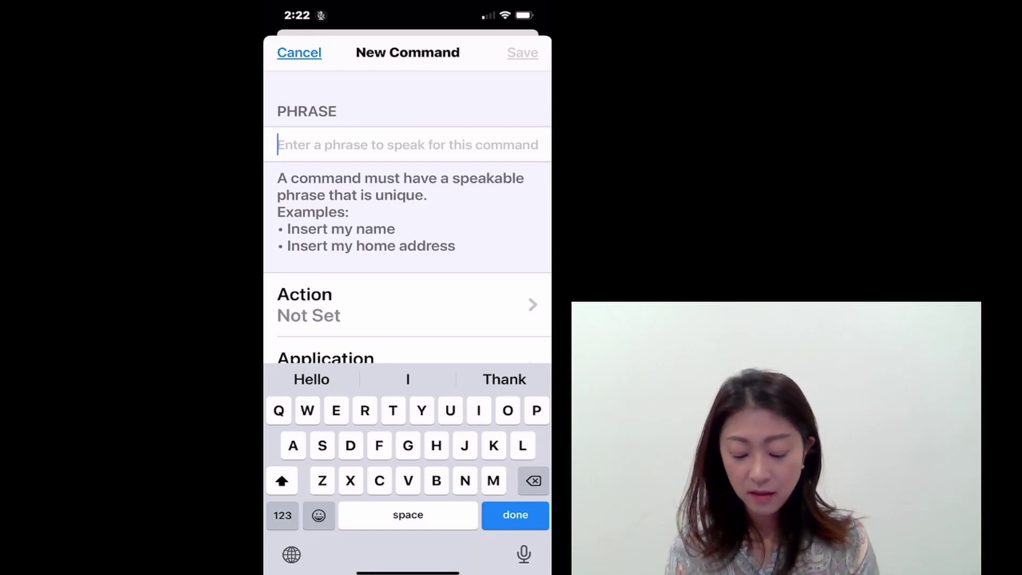
pyautogui.write('My ww')
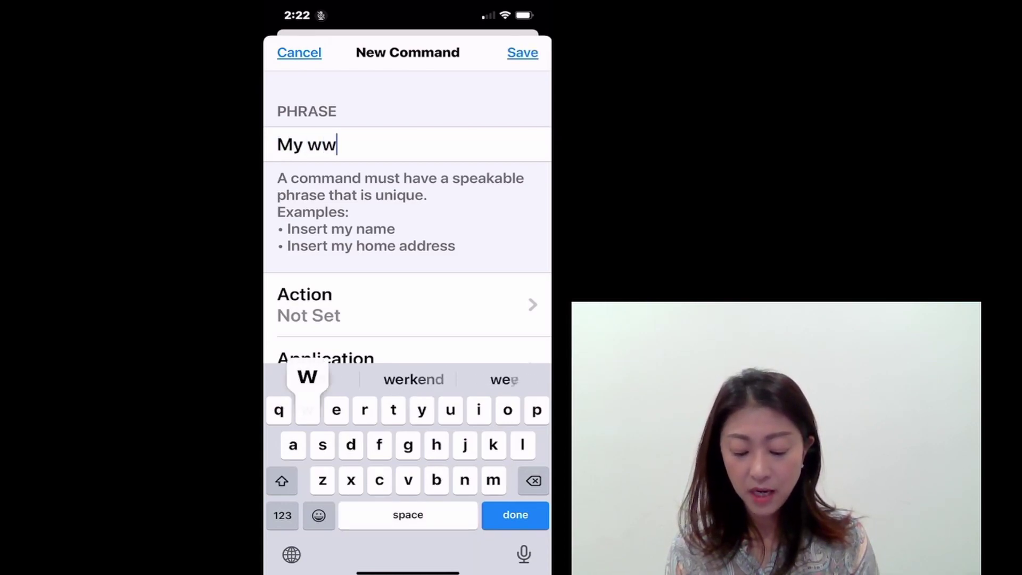
pyautogui.press('BackSpace')
pyautogui.write('ork ')
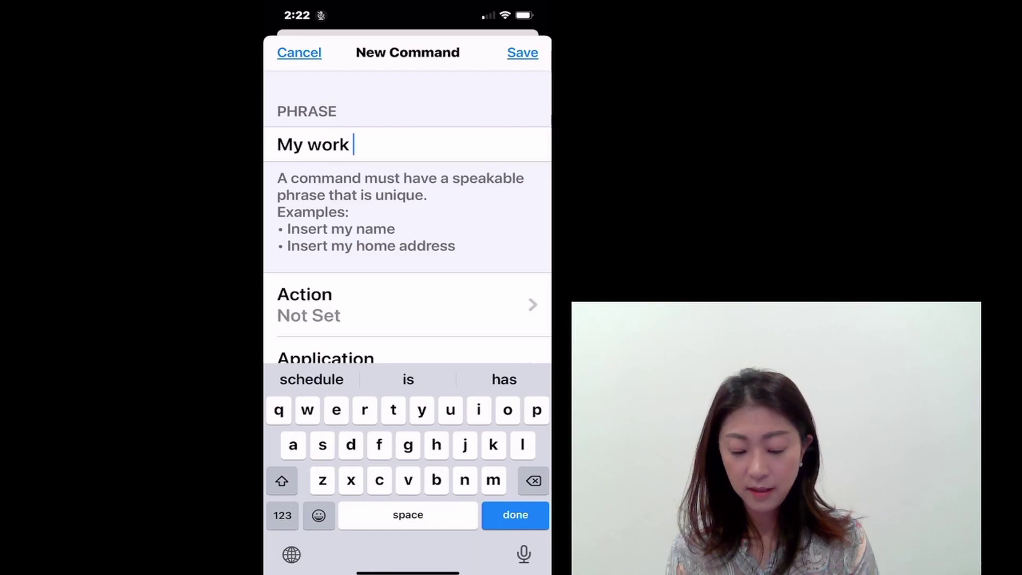
pyautogui.write('email')
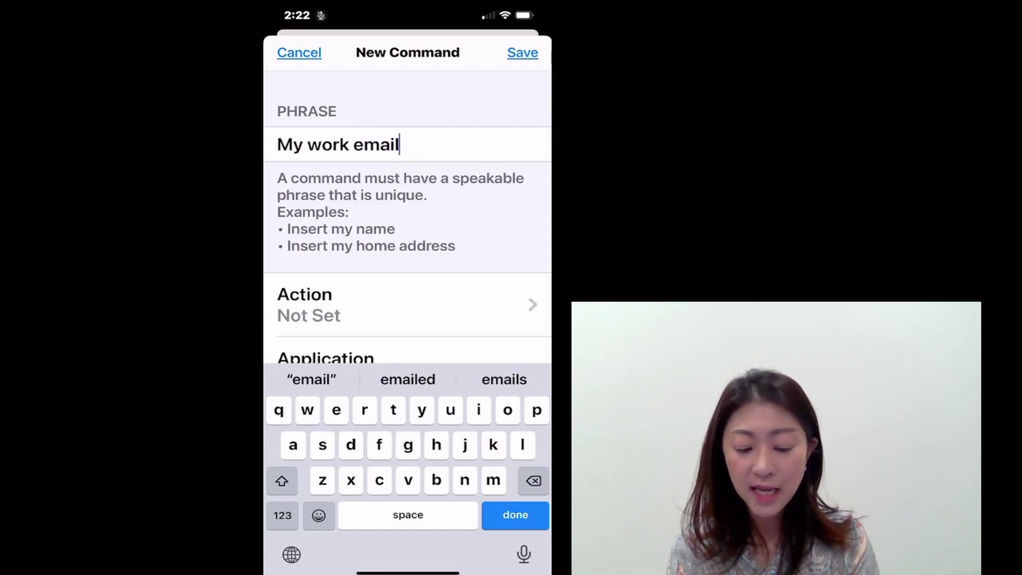
pyautogui.scroll(-3, 408, 240)
pyautogui.scroll(-2, 407, 240)
pyautogui.scroll(4, 407, 240)
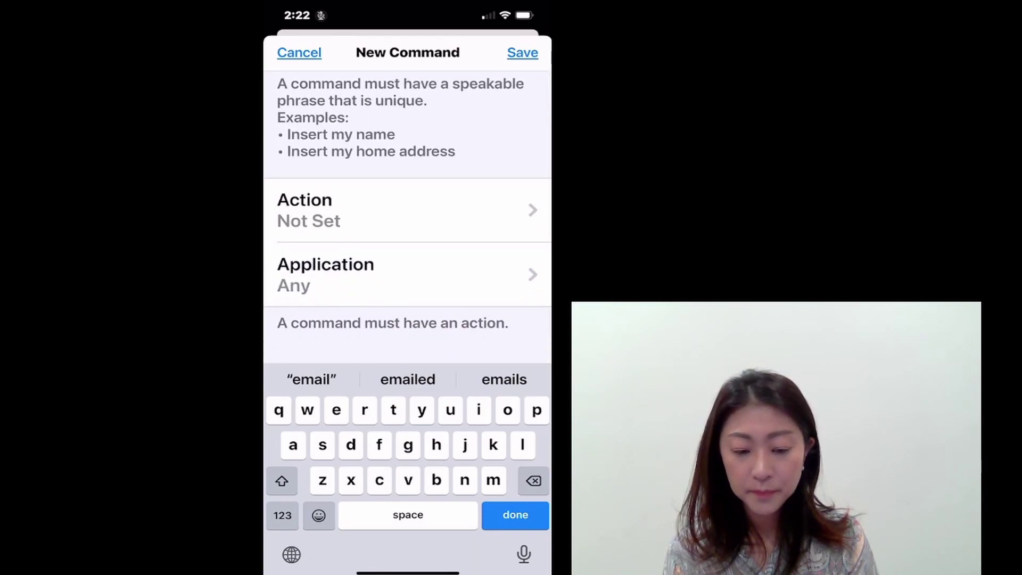
# Step: Set the command's action to Insert Text containing the work email address
pyautogui.click(408, 210)
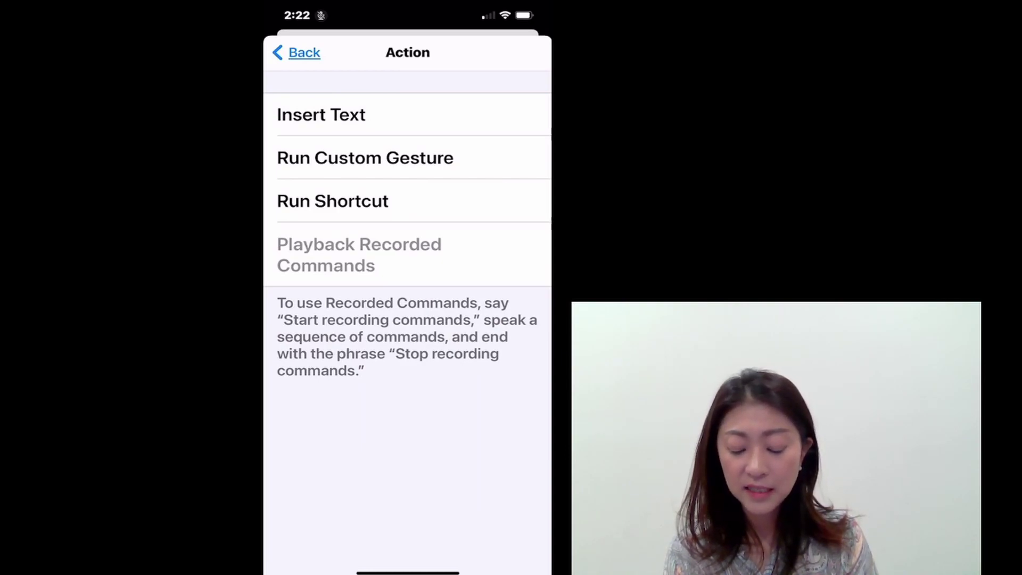
pyautogui.click(408, 115)
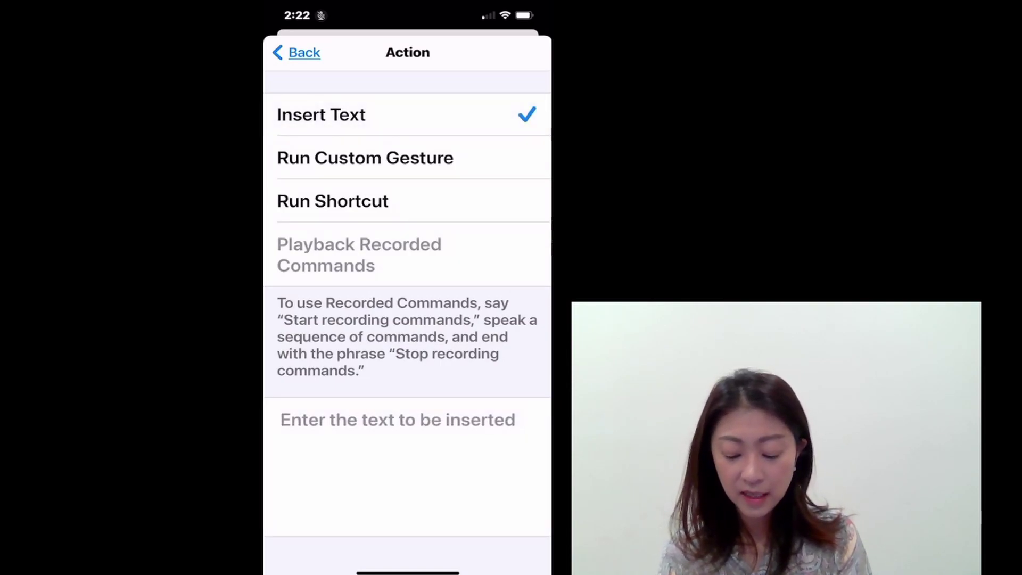
pyautogui.click(396, 418)
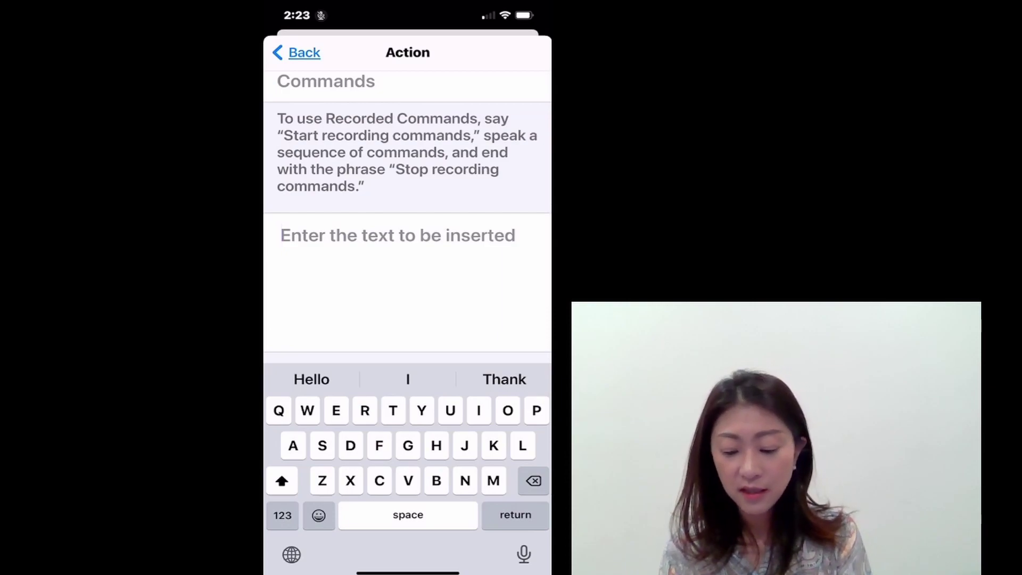
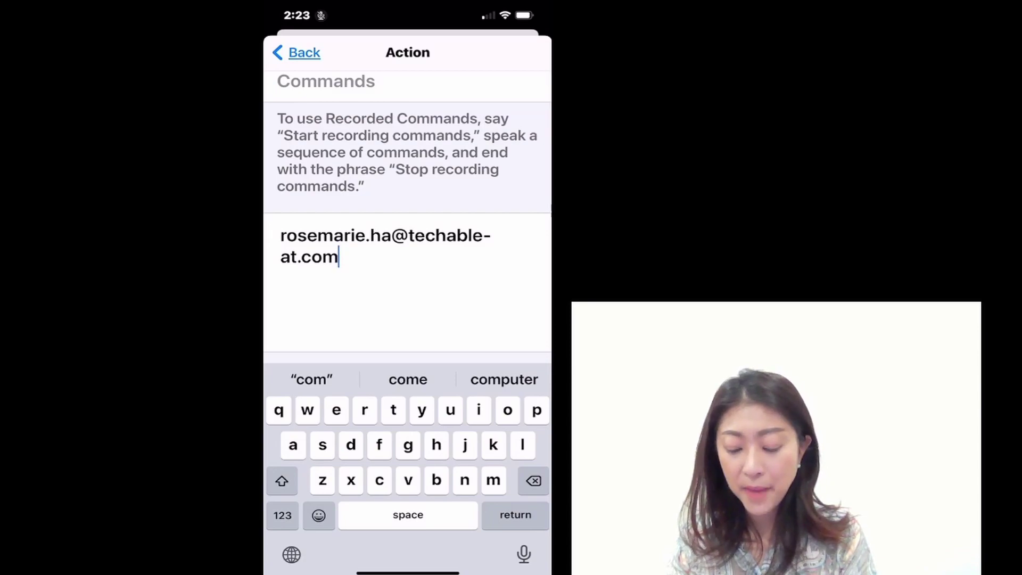
pyautogui.click(303, 53)
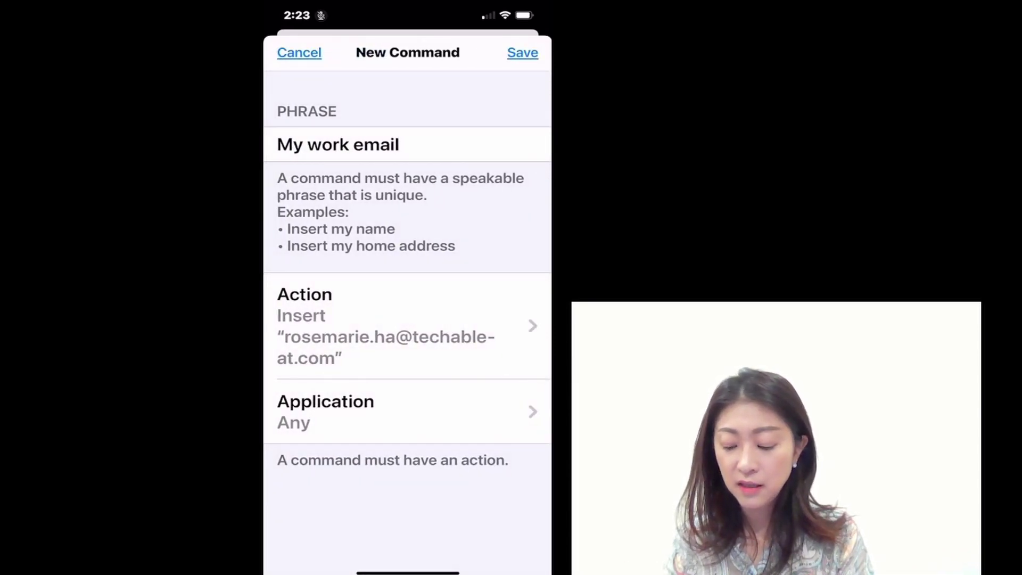
# Step: Save the 'My work email' command alongside 'My company' in the Custom list
pyautogui.click(523, 52)
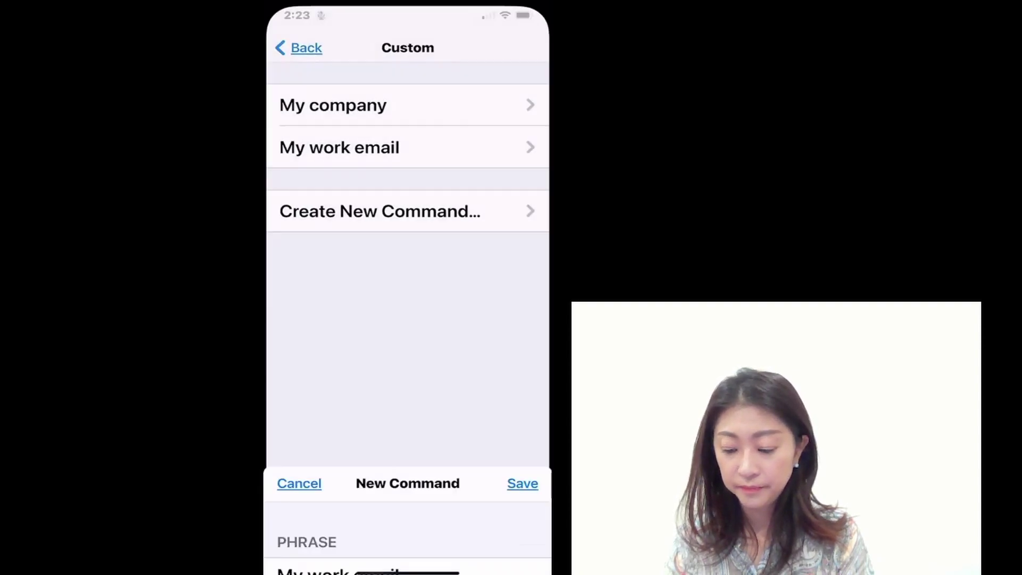